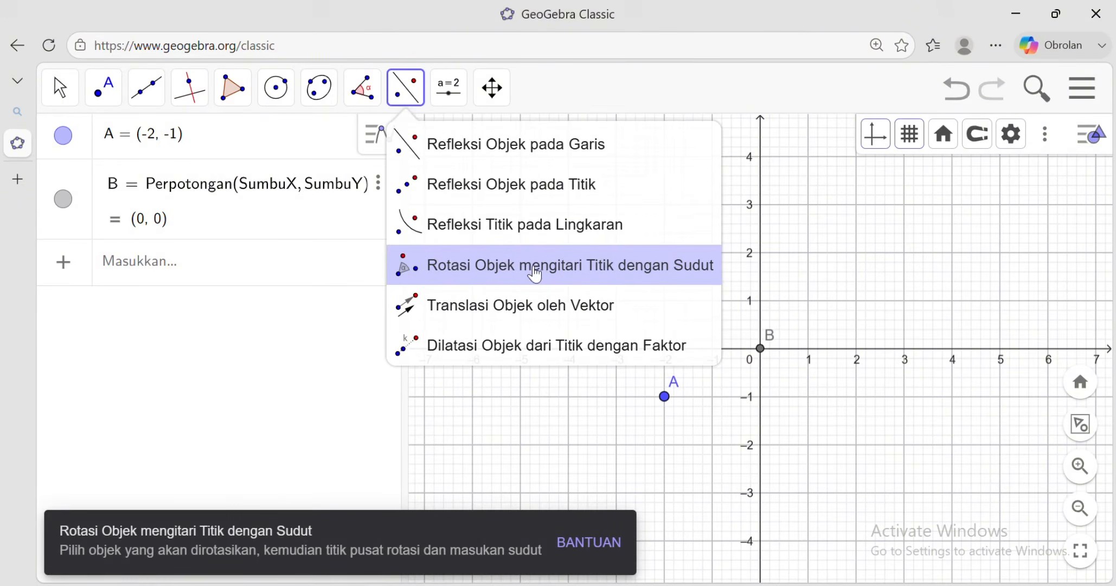
Rotate point A by 90° counterclockwise about point B at the origin.
left_click(517, 265)
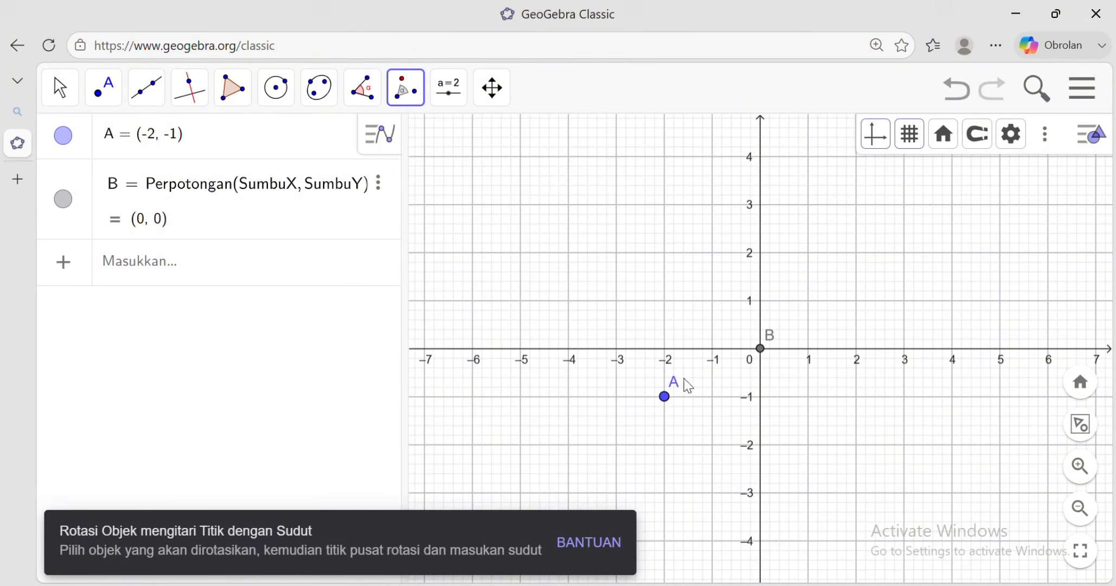
left_click(665, 397)
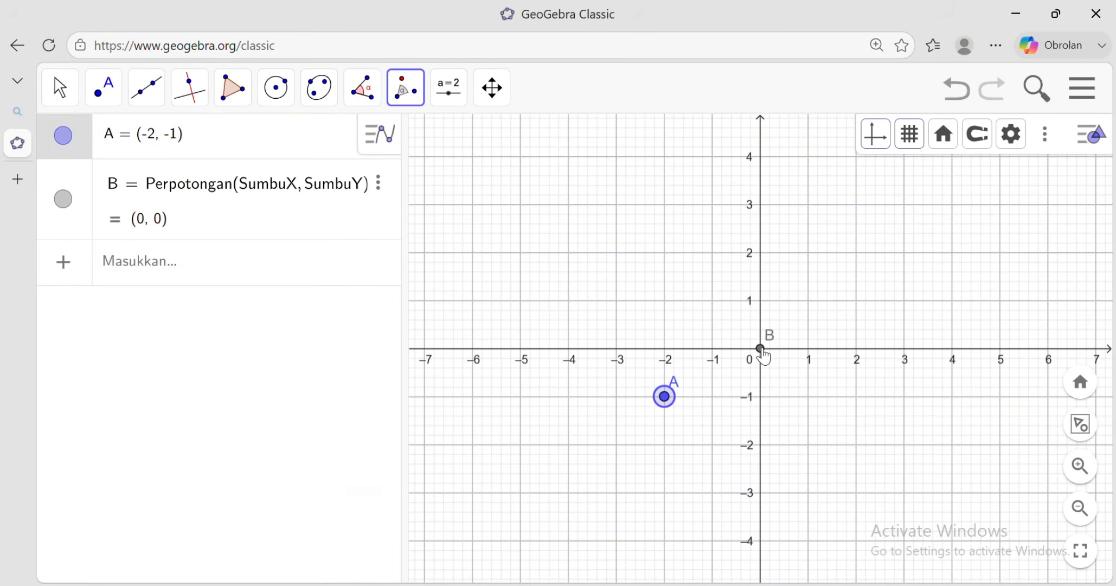
left_click(762, 349)
left_click(391, 276)
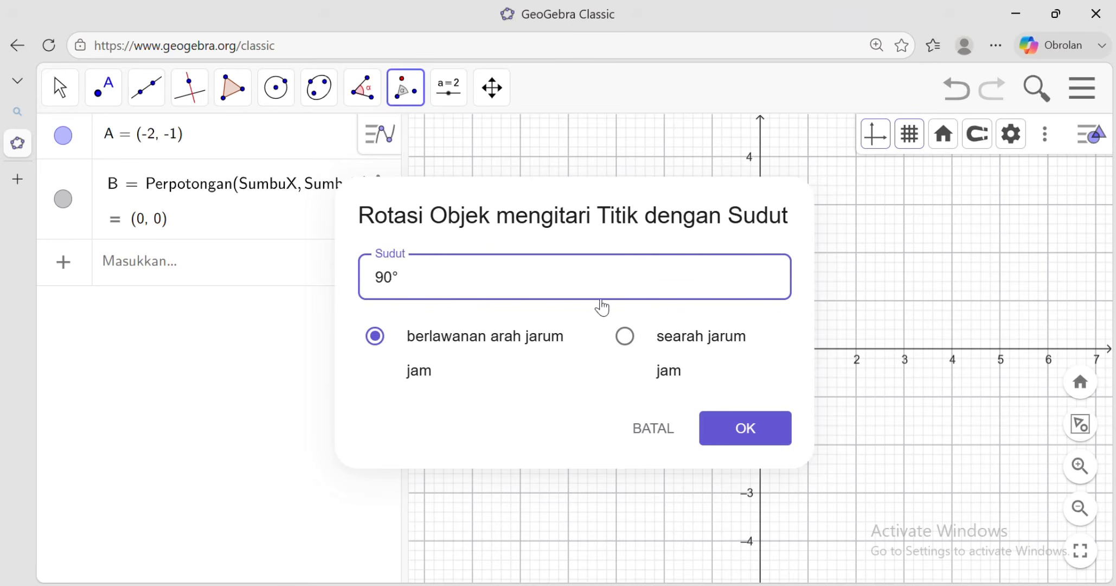
left_click(744, 434)
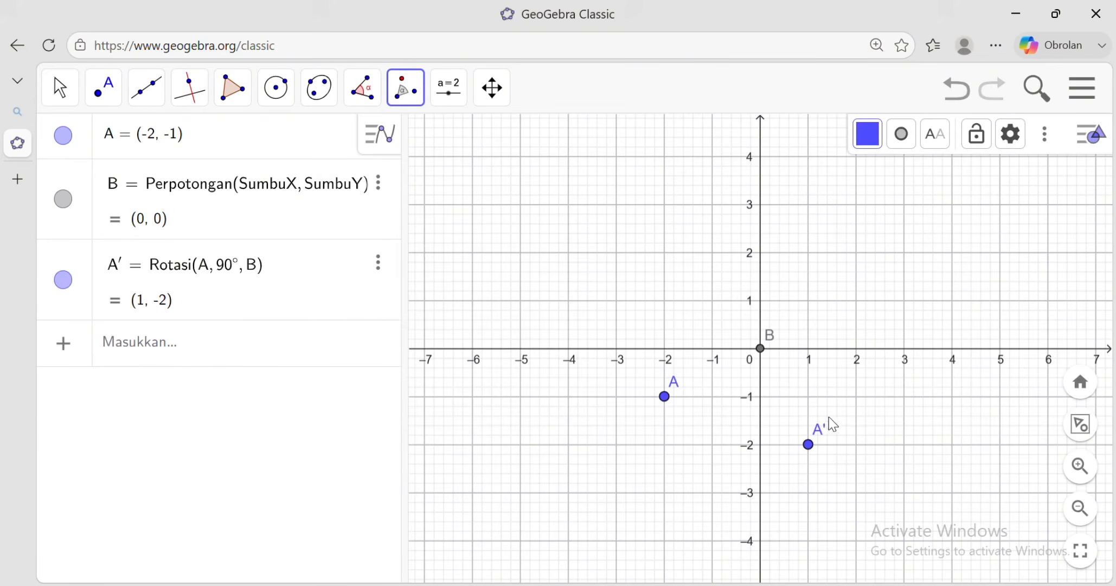
Rotate the original point A by 180° clockwise about point B.
scroll(827, 426, "up", 3)
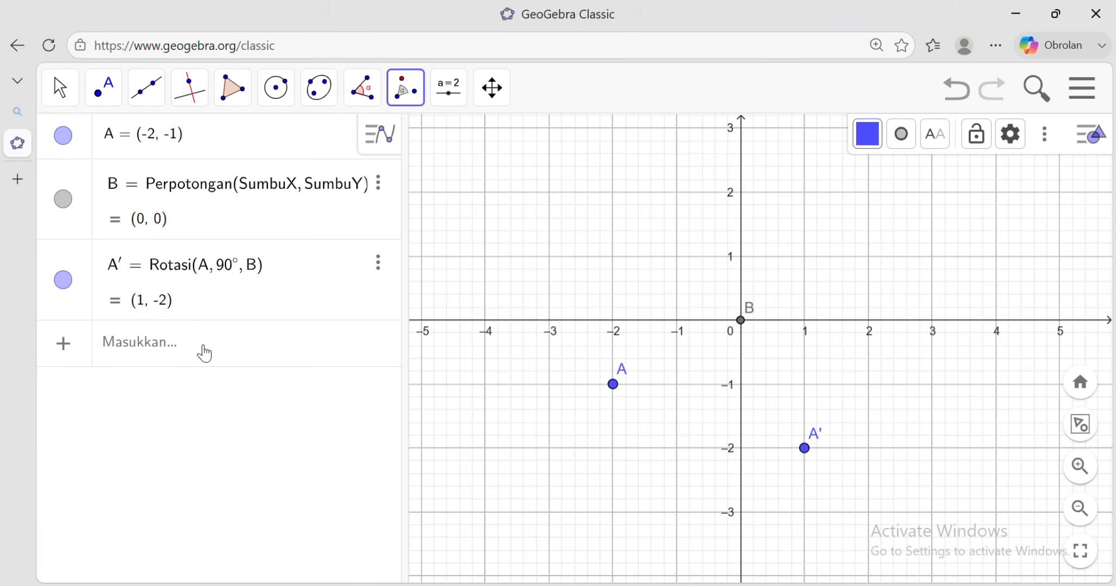
left_click(403, 101)
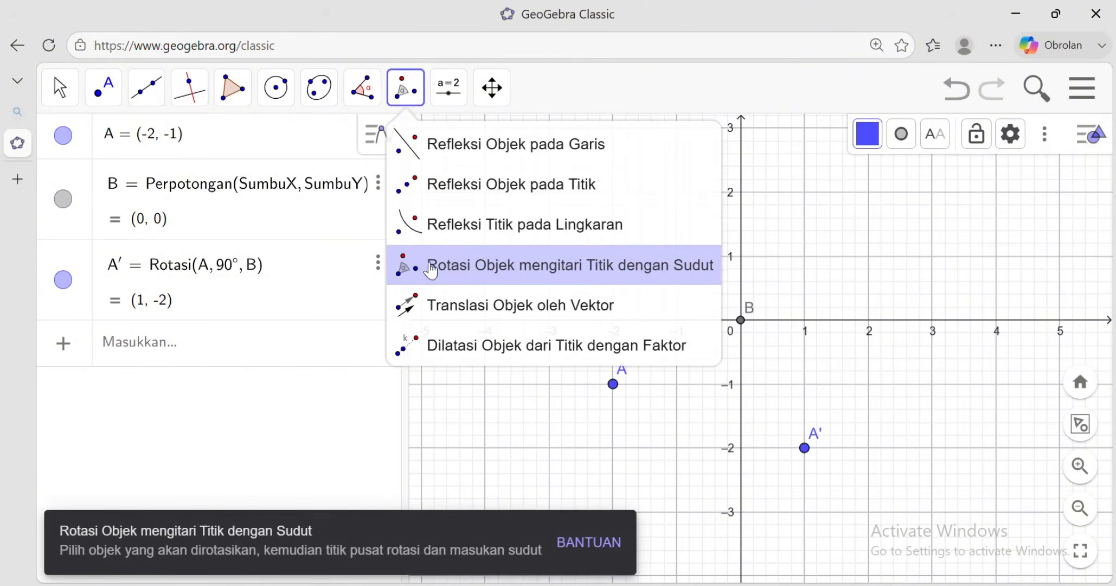
left_click(612, 269)
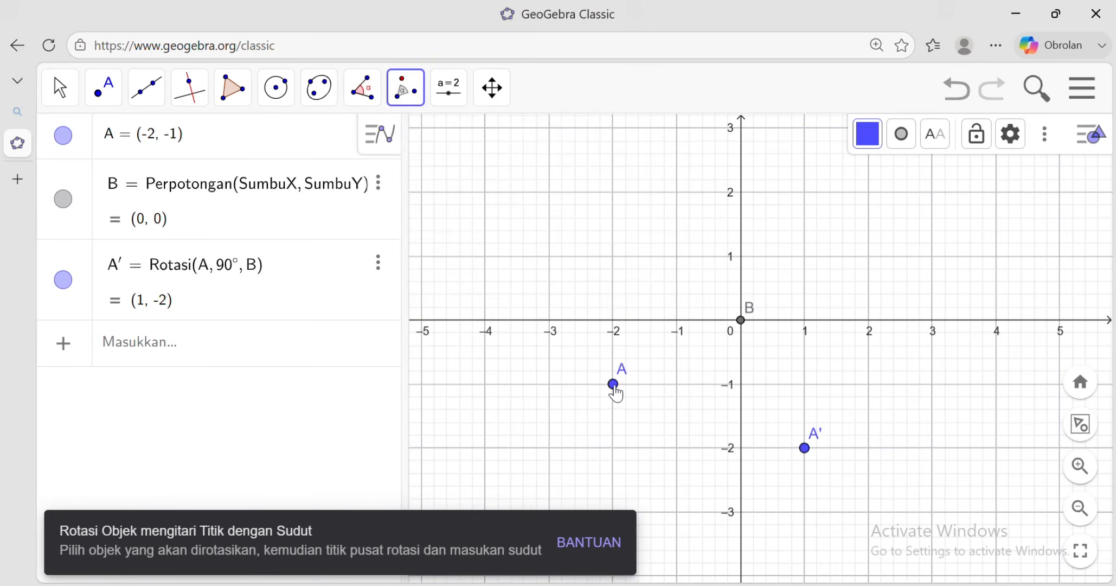
left_click(613, 385)
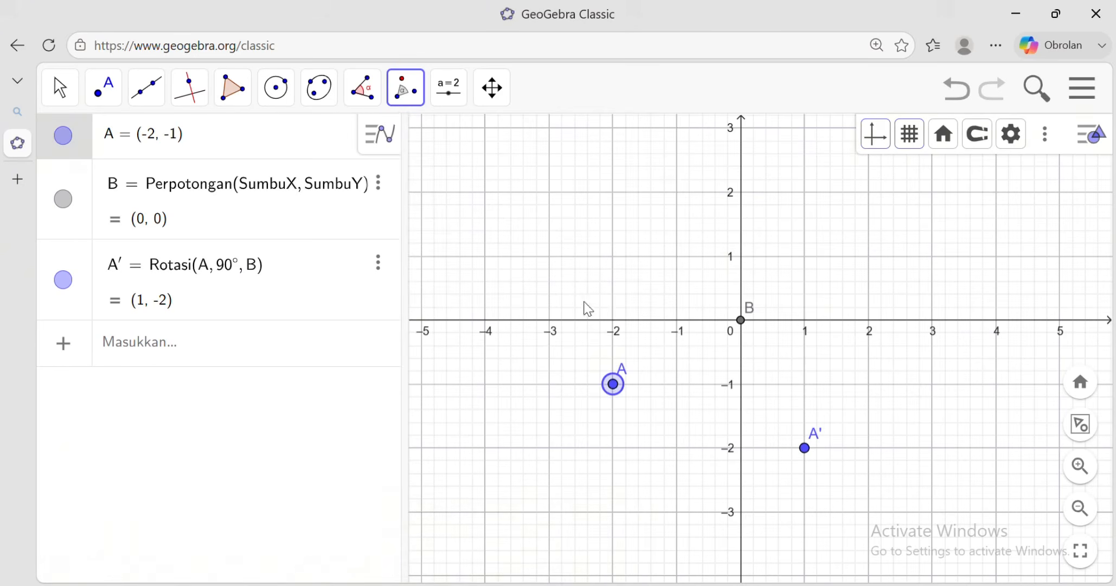
left_click(743, 324)
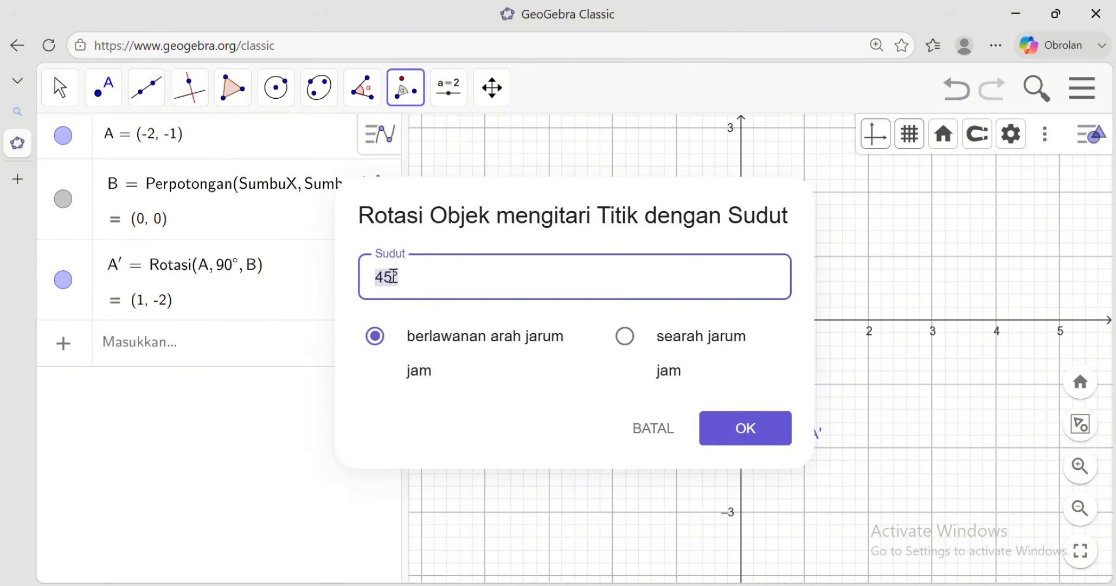
left_click(397, 275)
left_click(628, 344)
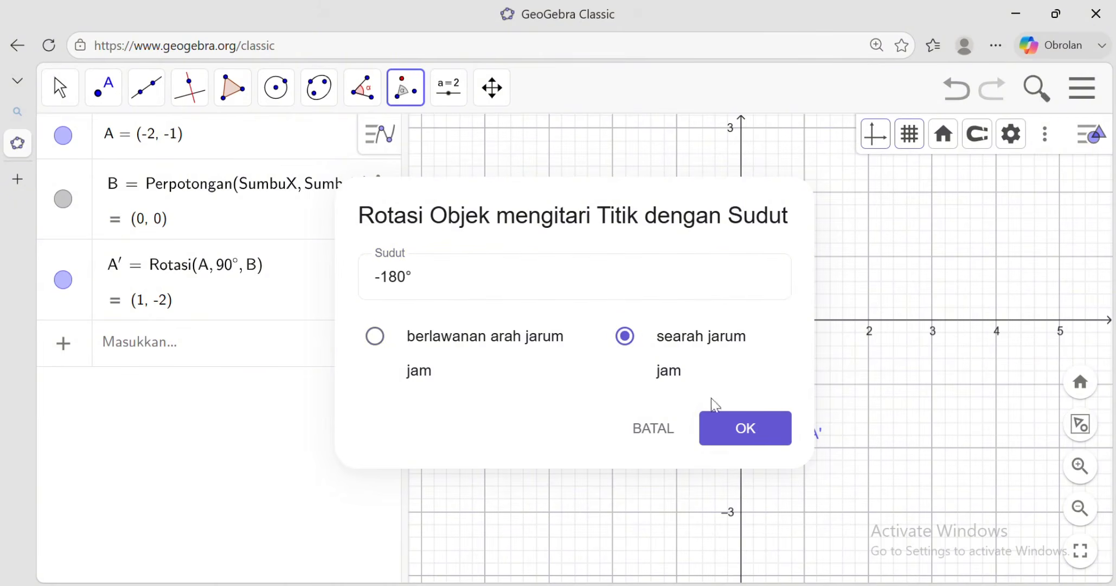
left_click(741, 431)
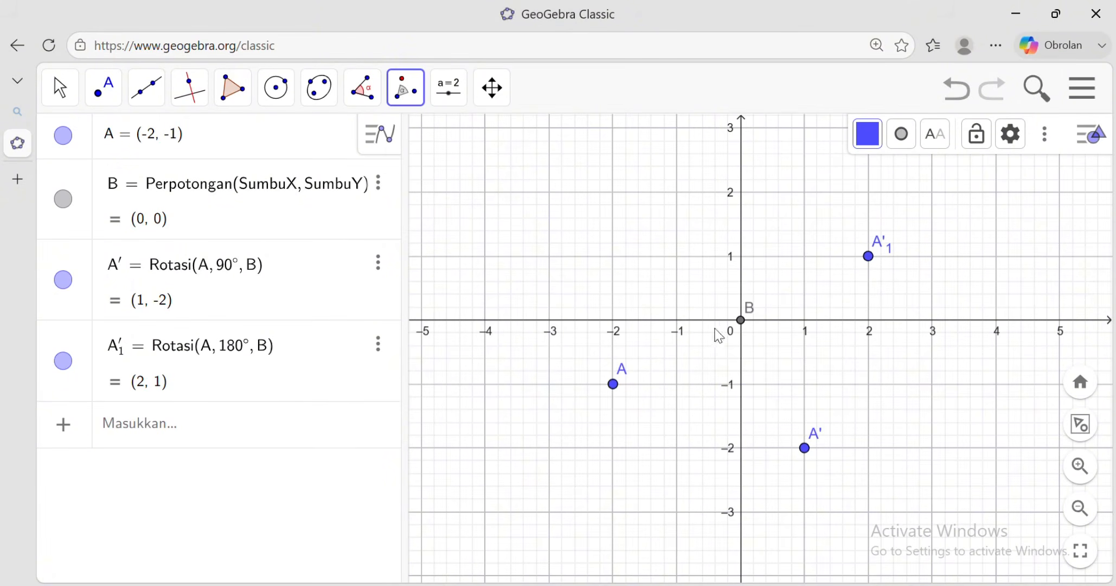
Switch to the Transformasi Geometri presentation in PowerPoint and show slide 15, the Dilatasi definition.
left_click(732, 585)
scroll(120, 466, "down", 3)
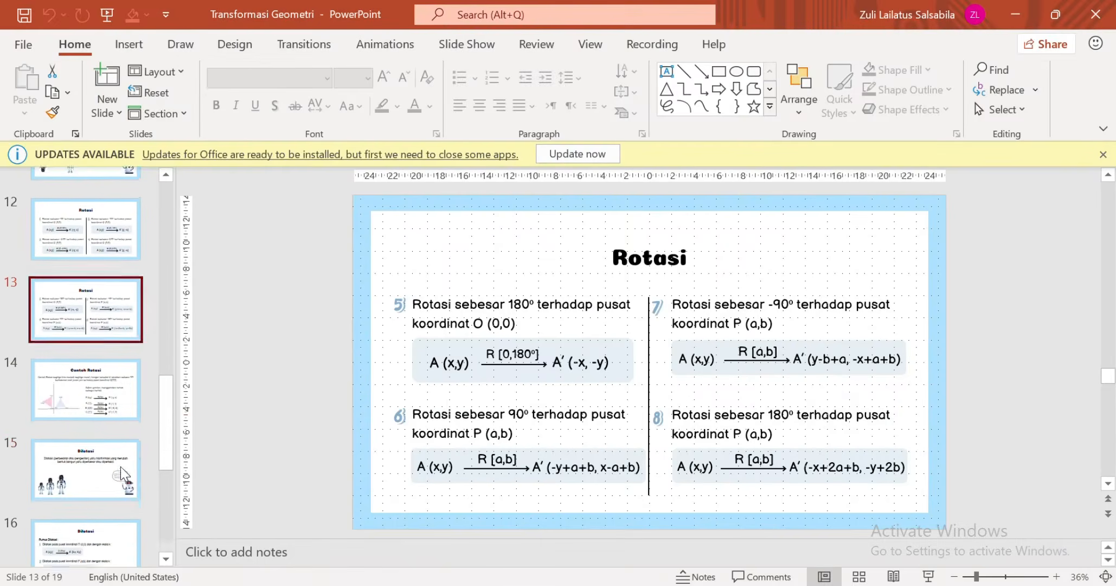
left_click(94, 464)
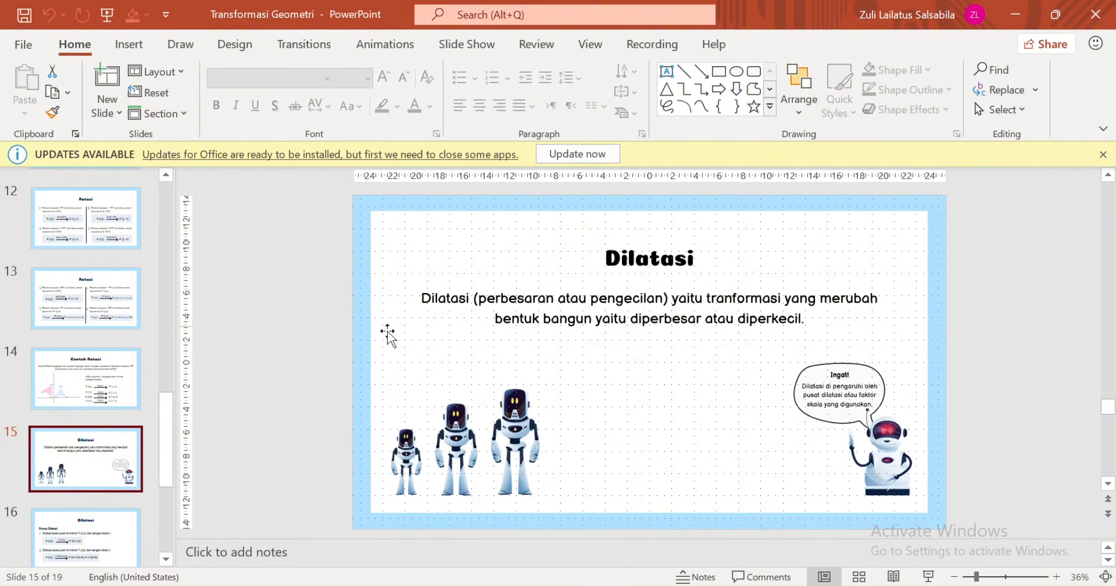
Return to GeoGebra and start a new blank construction.
left_click(628, 521)
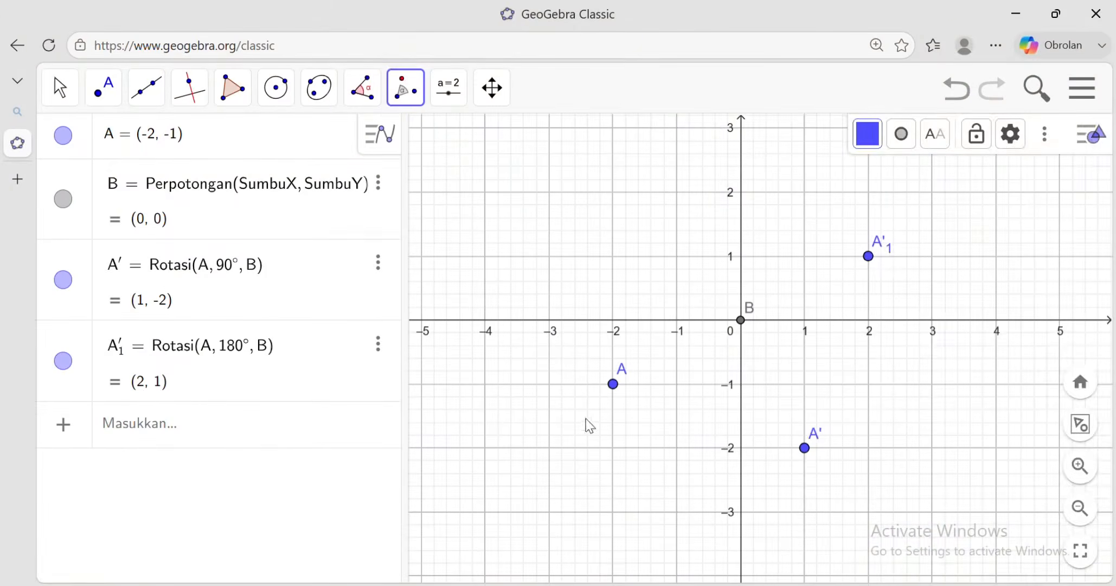
left_click(1089, 93)
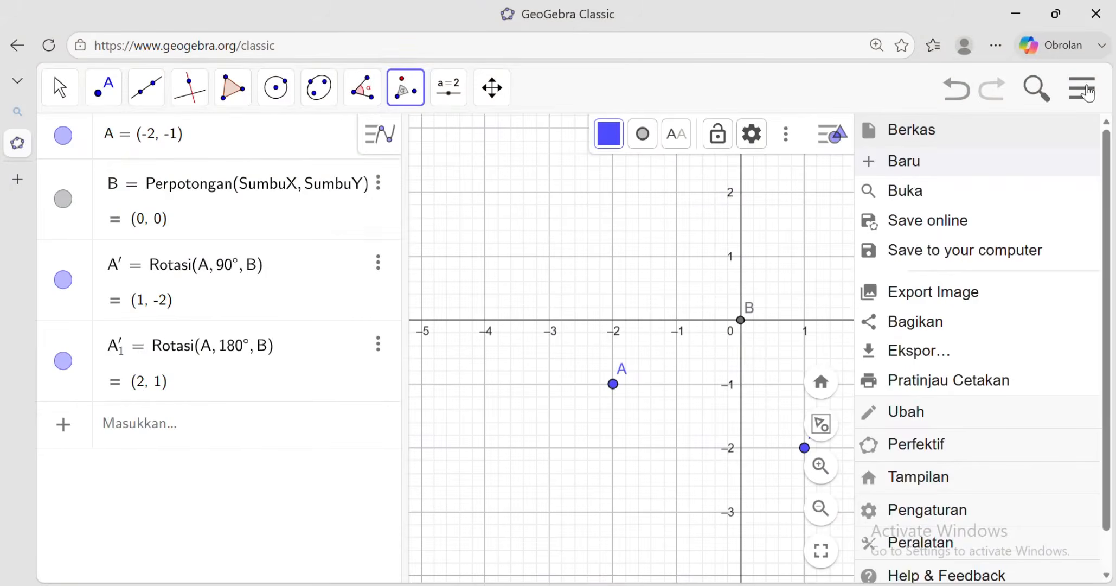
left_click(895, 161)
left_click(624, 391)
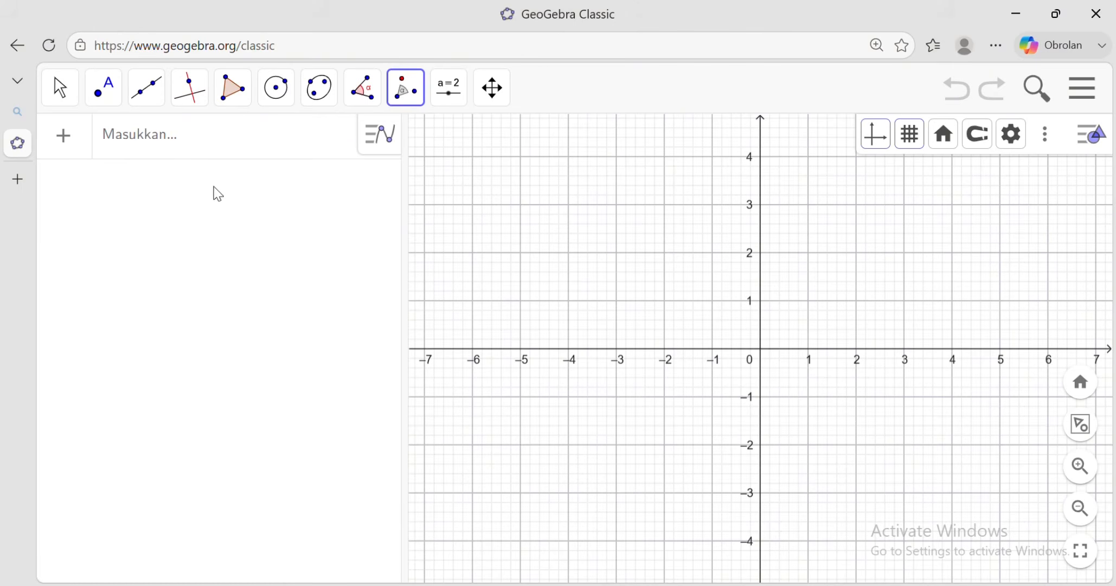
Draw a triangle with the Polygon tool through A (-4, 3), B (-5, 1) and C (-3, 1).
left_click(234, 97)
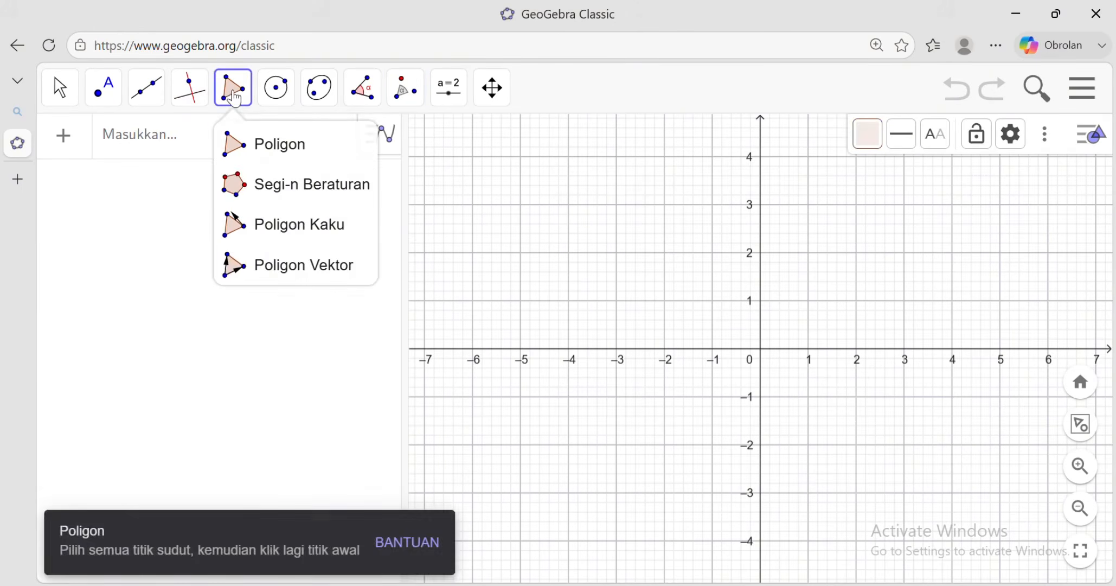
left_click(284, 151)
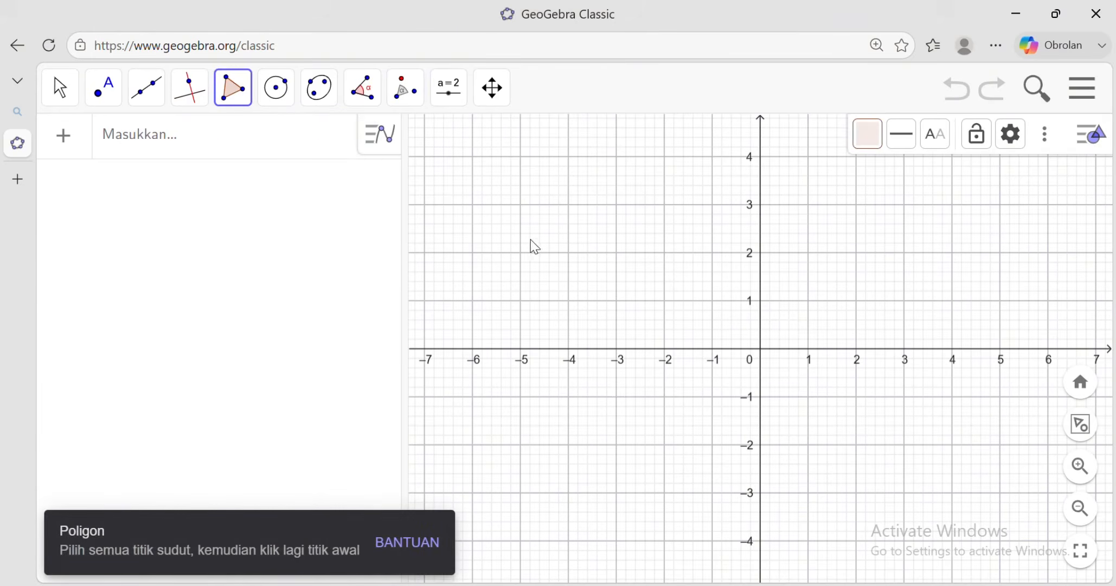
left_click(569, 206)
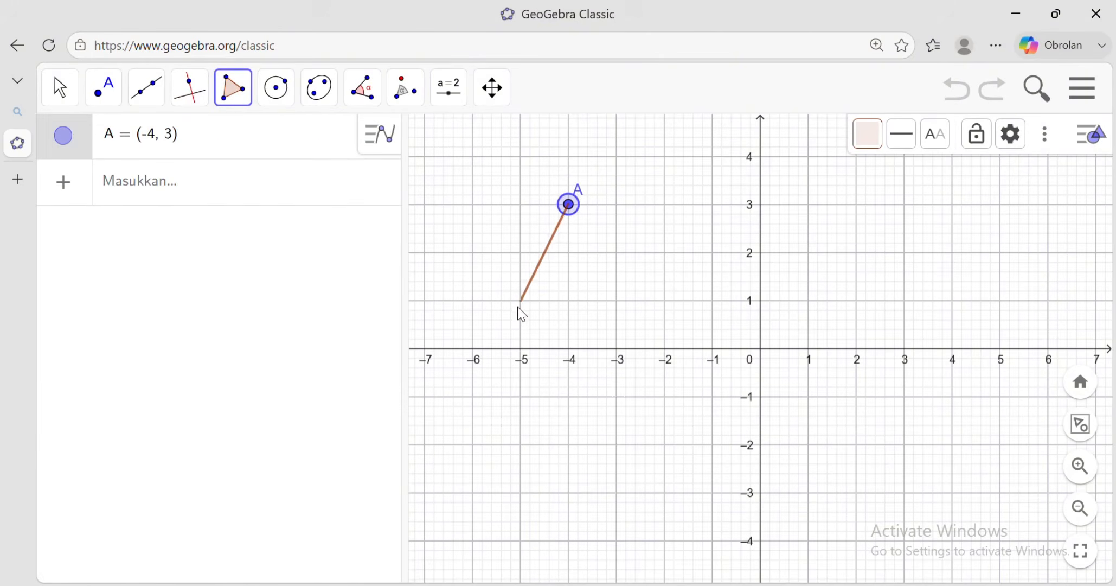
left_click(521, 302)
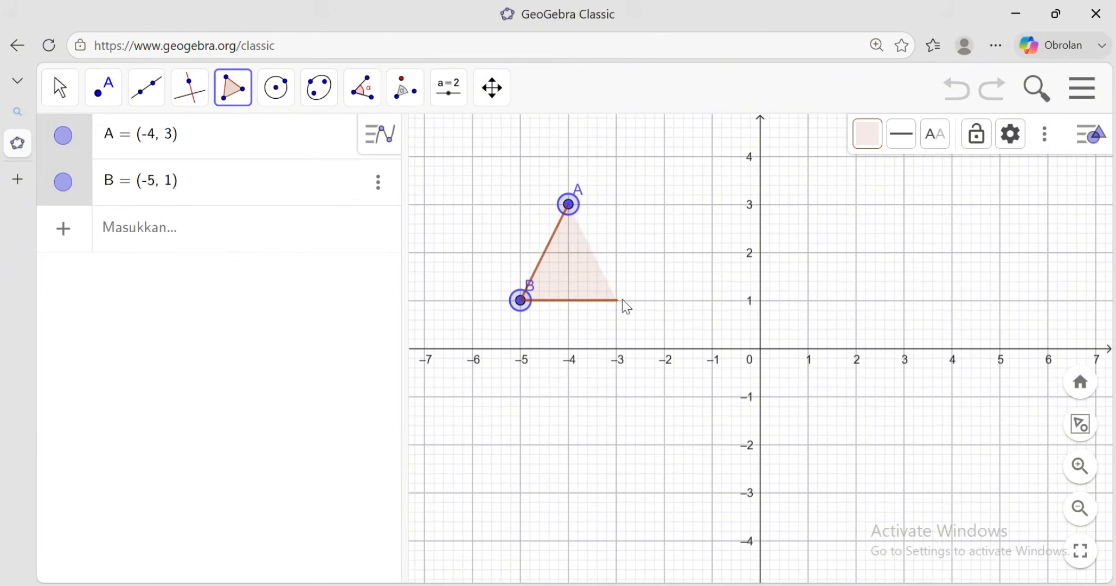
left_click(616, 299)
left_click(568, 204)
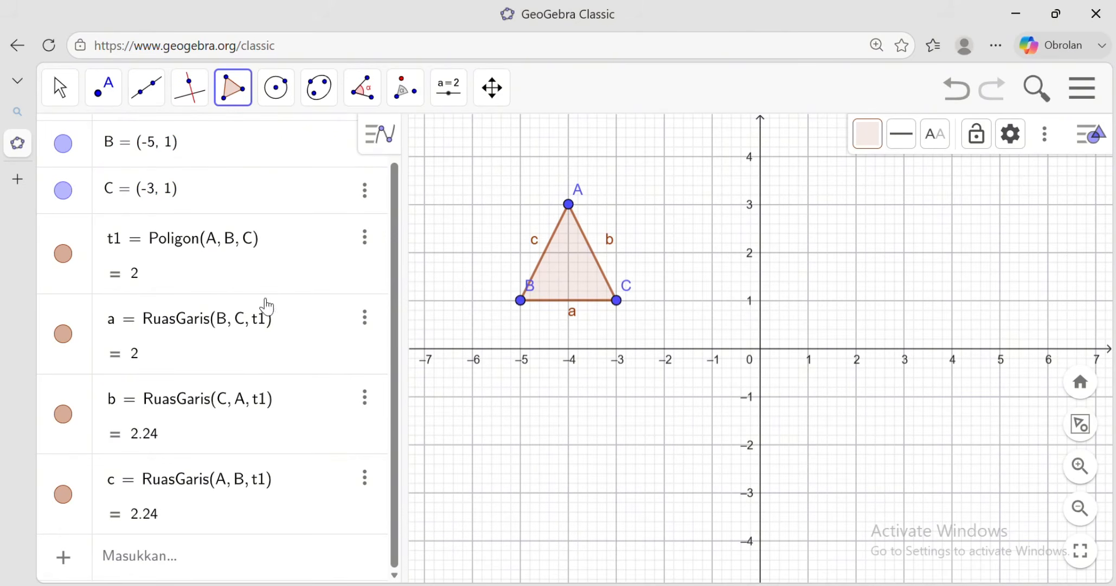
Place a new point at the origin, where the two axes intersect, as the center for a dilation.
left_click(404, 90)
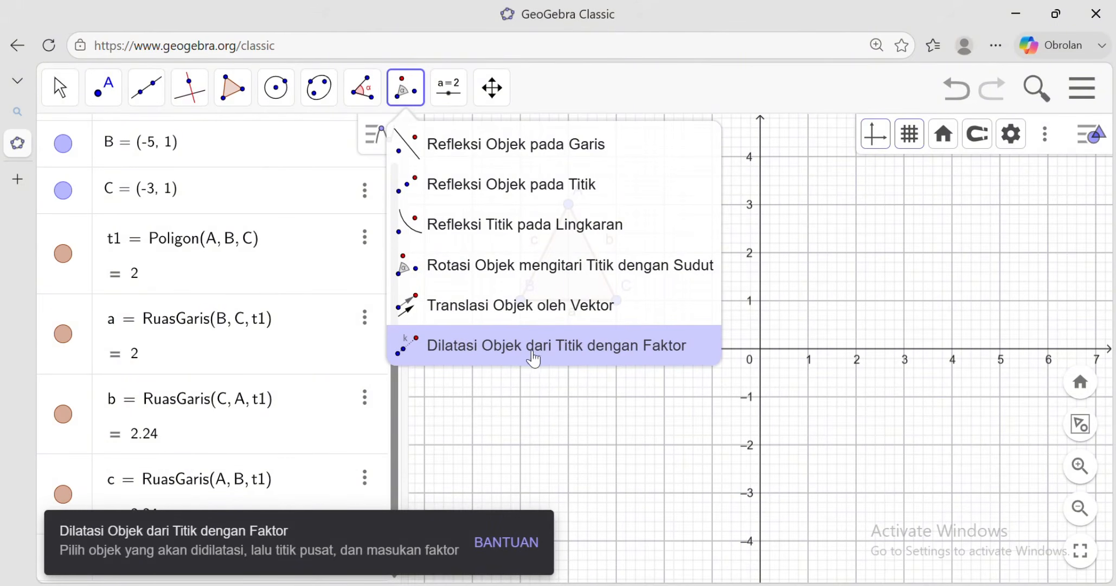
left_click(591, 352)
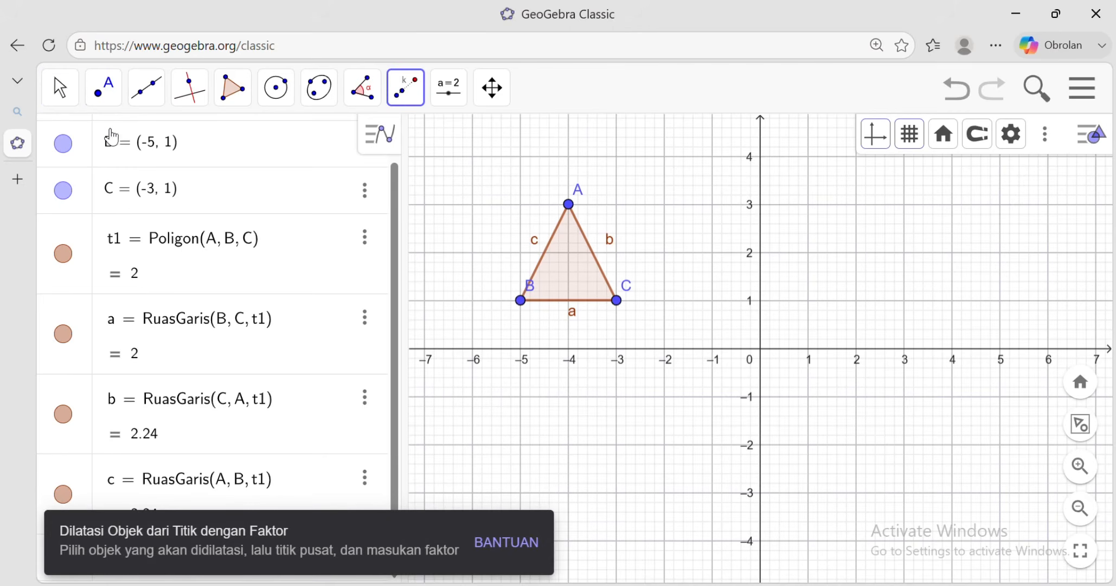
left_click(107, 92)
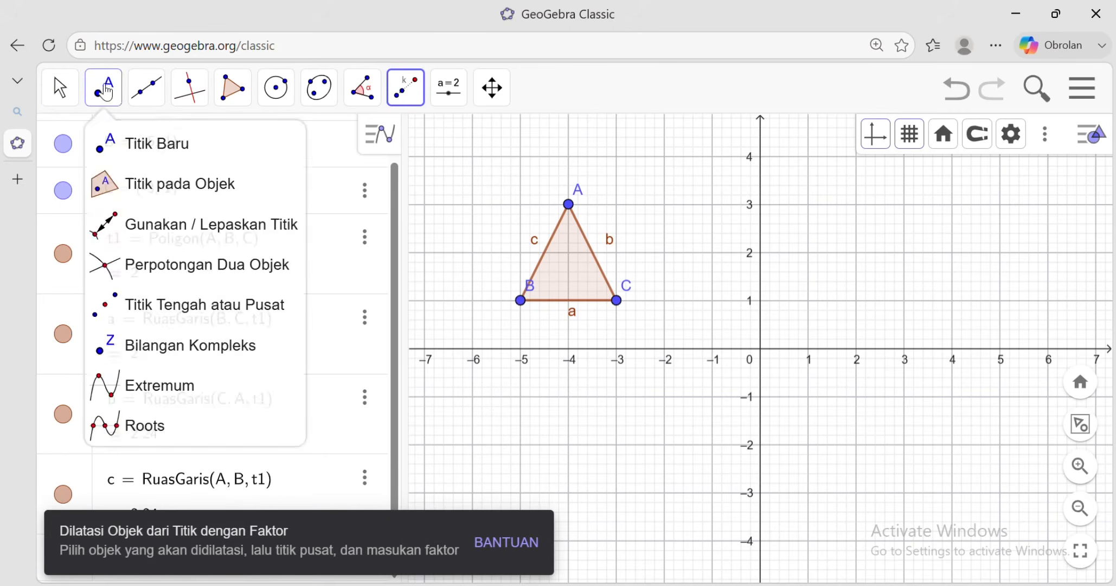
left_click(154, 146)
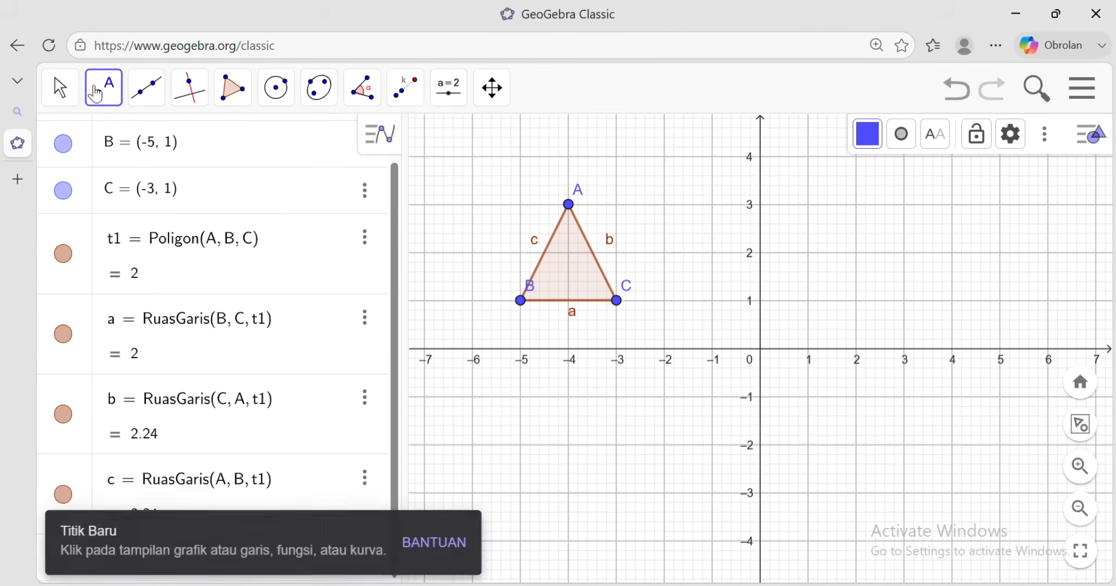
left_click(761, 351)
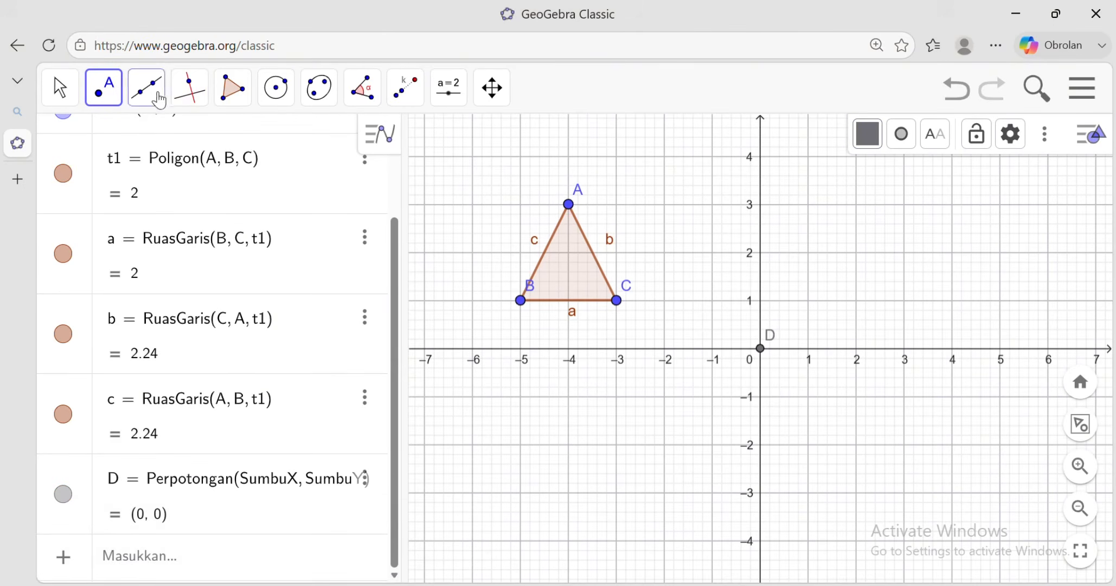
Dilate triangle ABC from point D at the origin by a factor of 3.
left_click(406, 98)
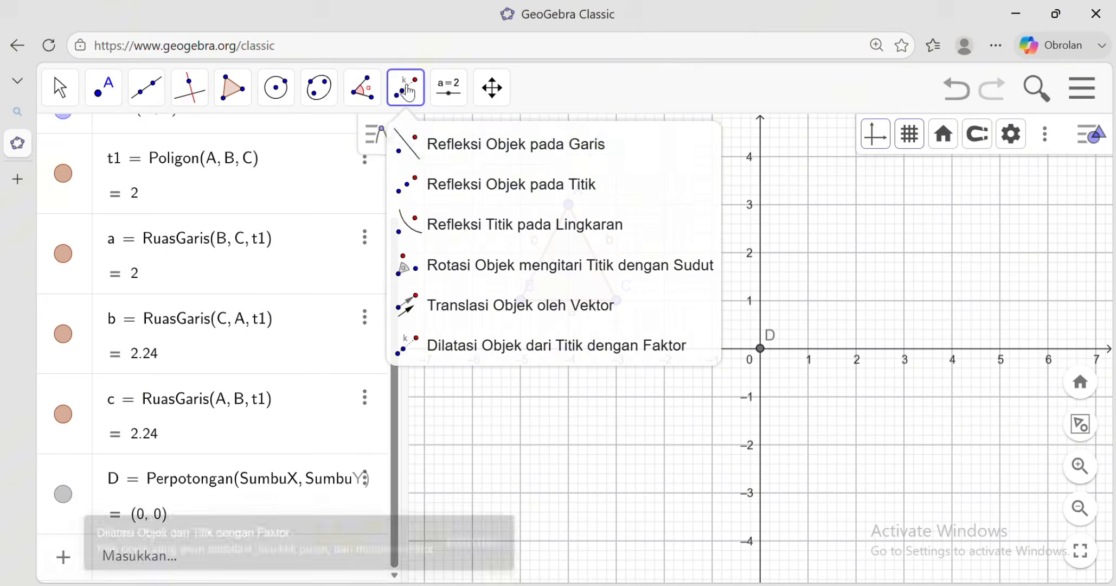
left_click(465, 358)
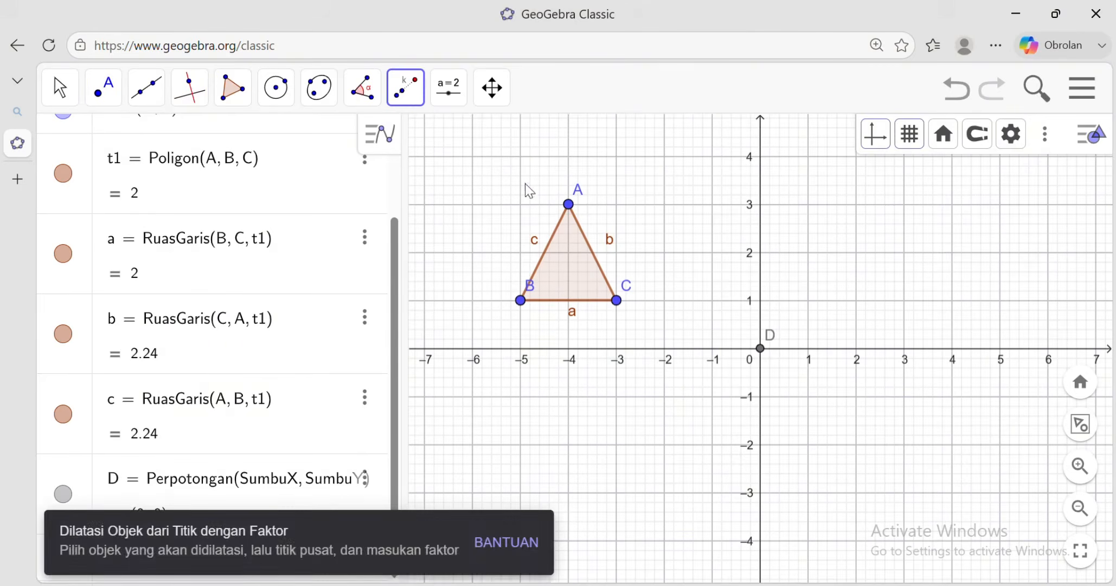
left_click(568, 263)
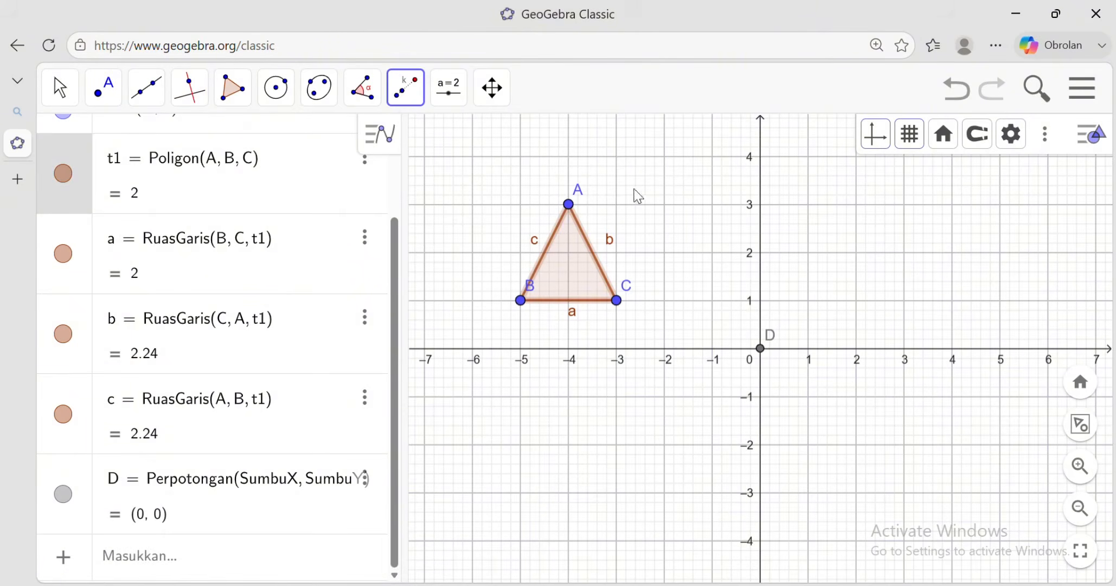
left_click(762, 353)
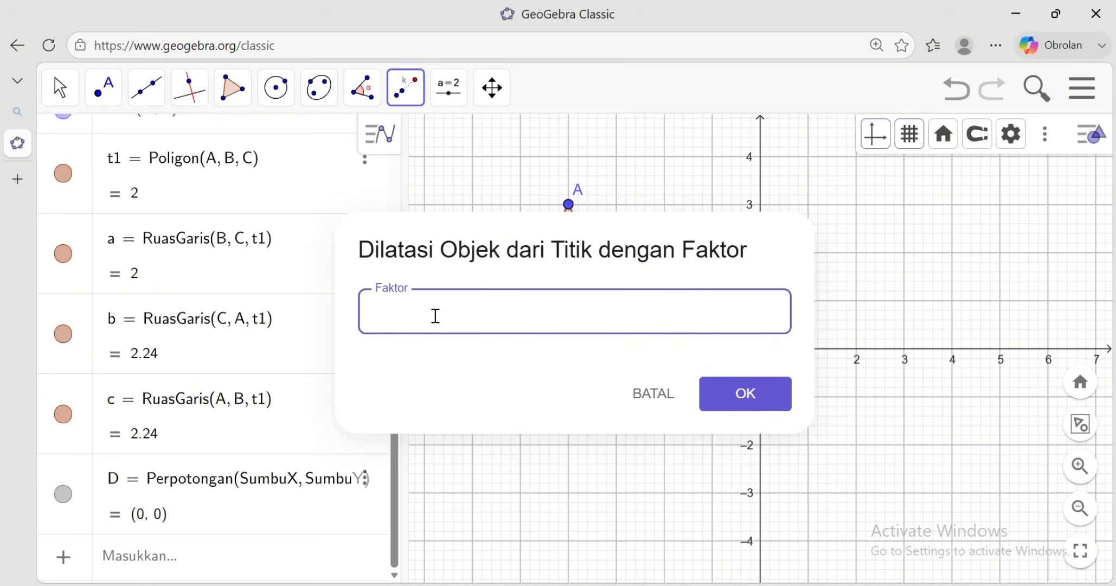
left_click(742, 396)
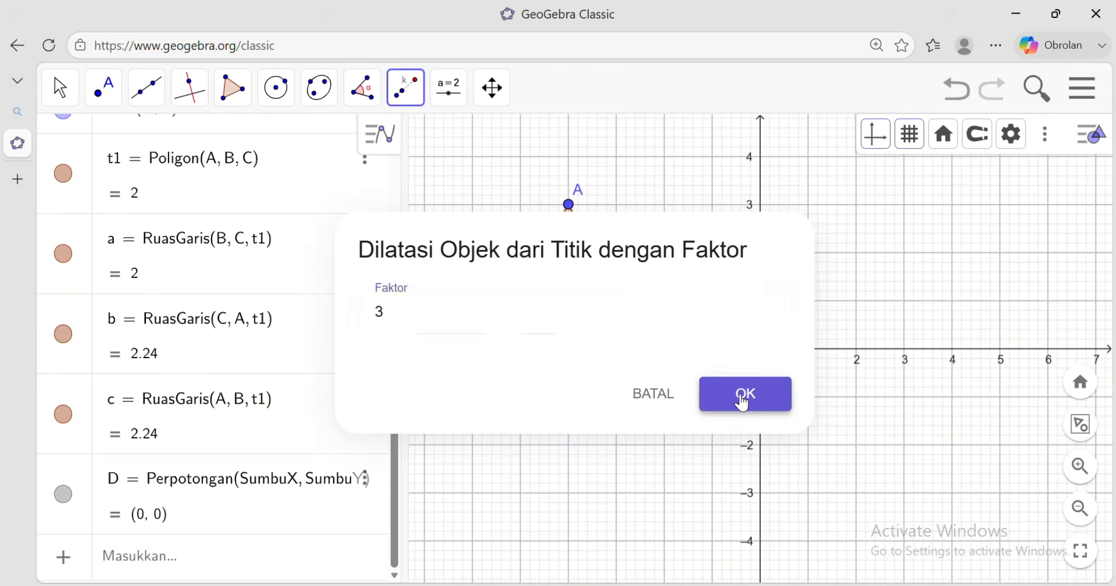
scroll(580, 347, "down", 5)
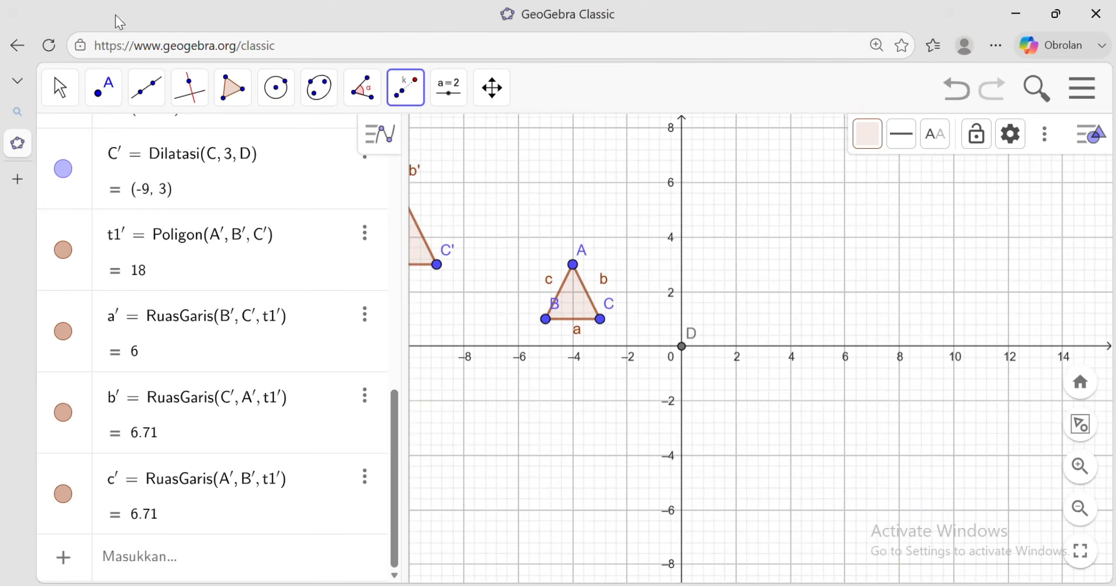
left_click(57, 88)
mouse_move(146, 88)
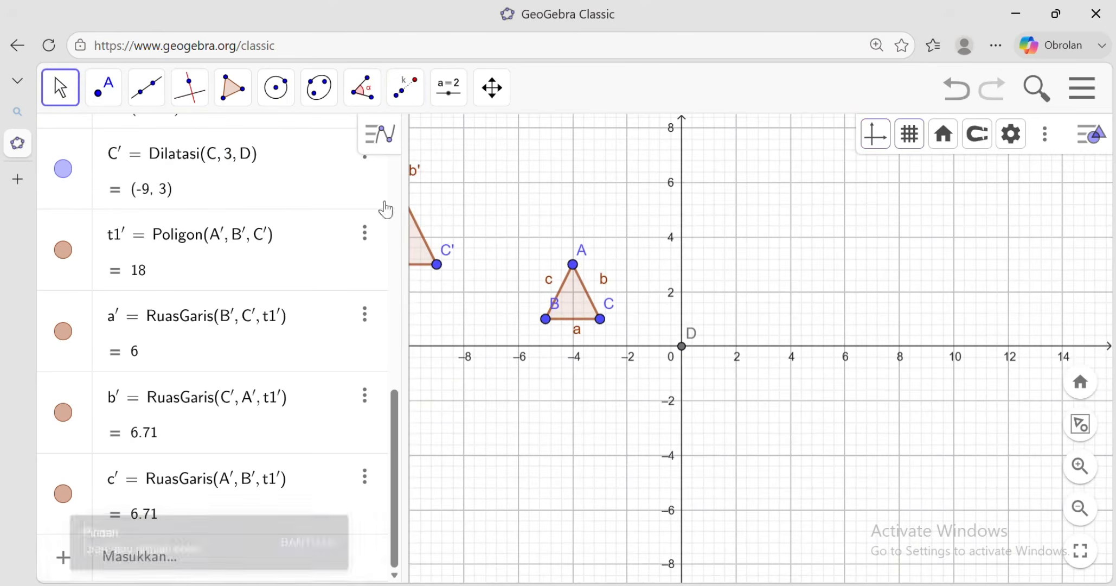
left_click_drag(538, 187, 822, 319)
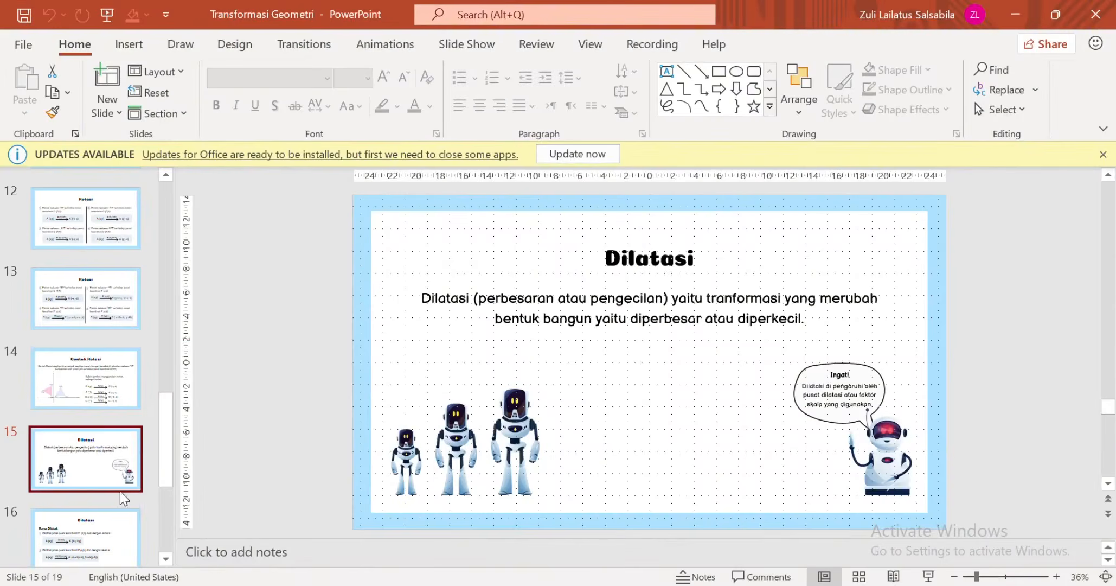
Show slide 18, the Latihan Soal exercises, in the PowerPoint presentation.
scroll(84, 466, "down", 2)
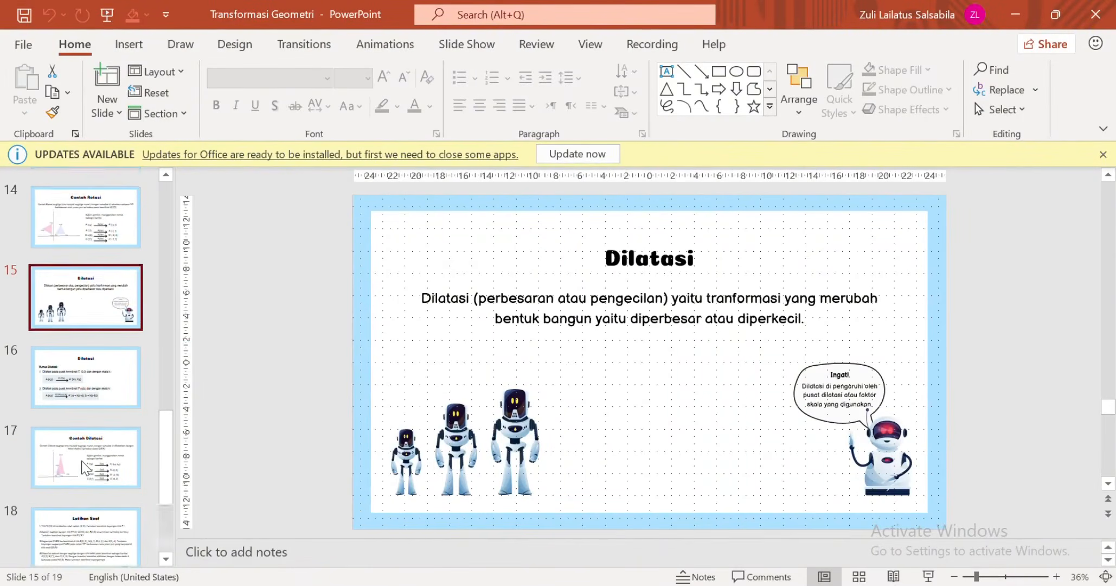
left_click(94, 532)
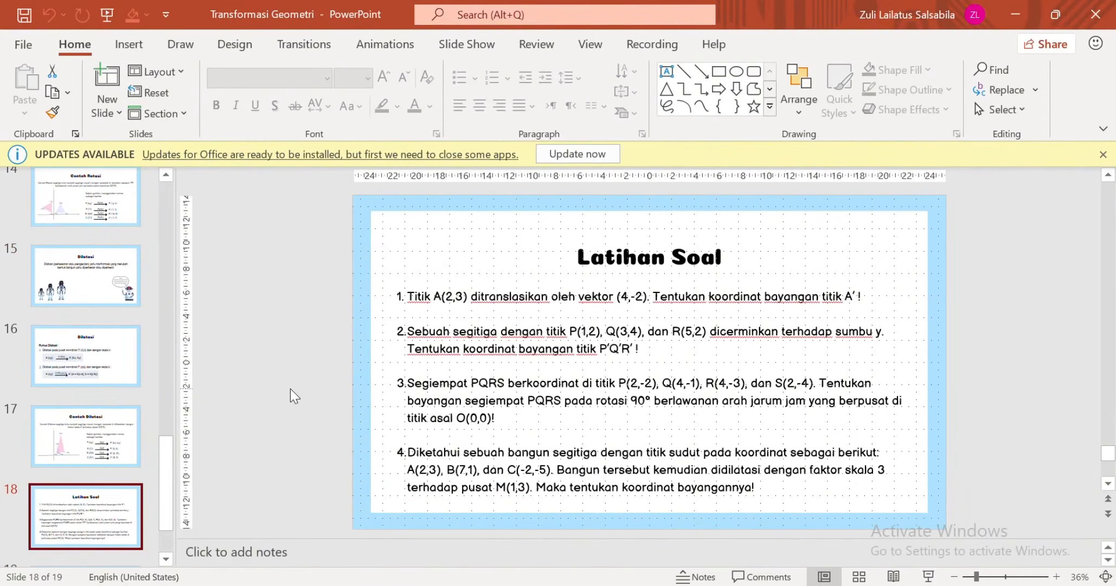